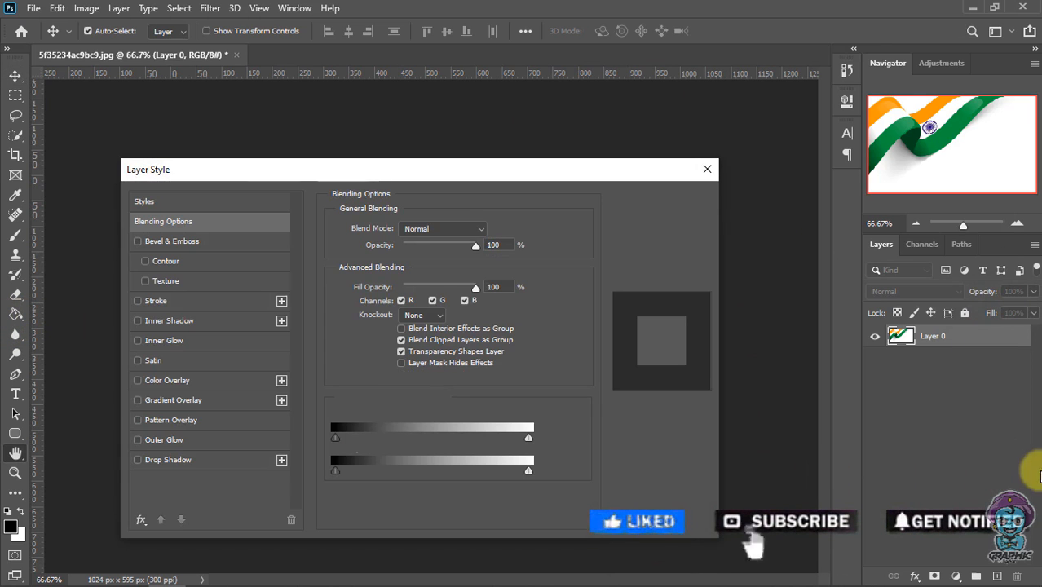
Apply a black Stroke effect to the flag image layer, 8 px in size, positioned inside, at 100% opacity
click(173, 301)
drag(595, 178, 883, 136)
drag(678, 193, 684, 190)
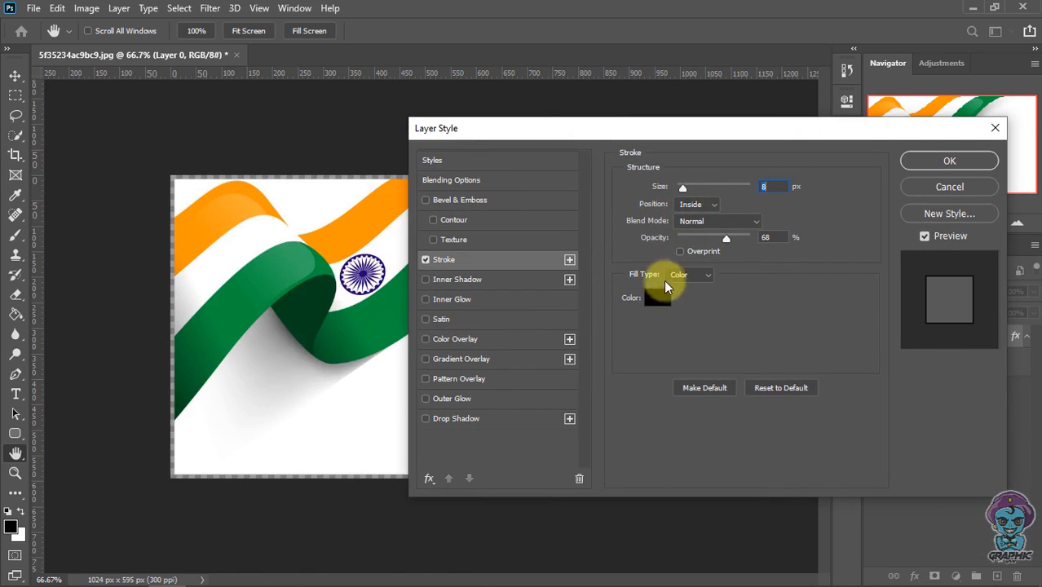
drag(728, 244, 802, 251)
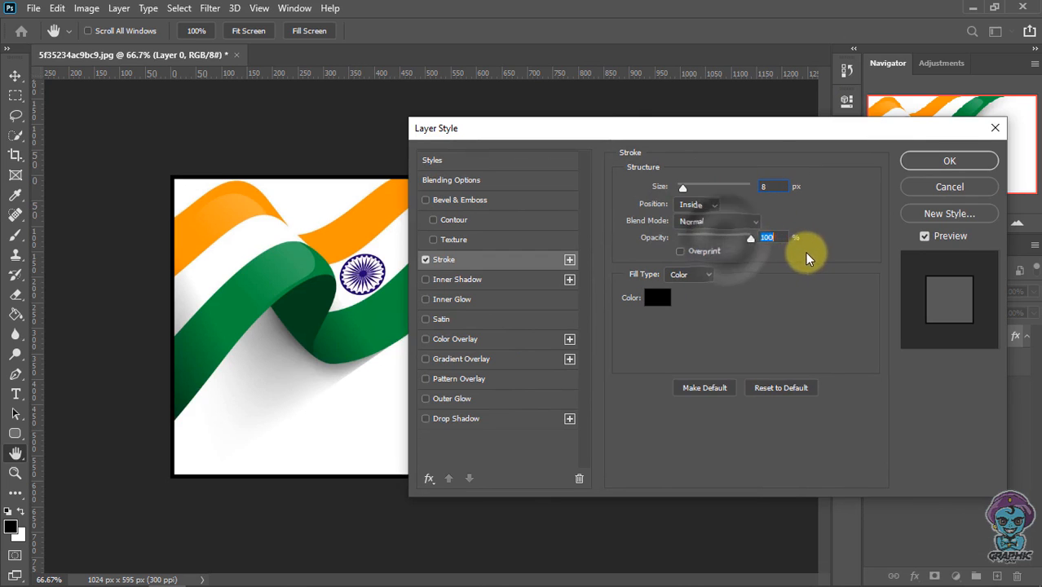
click(915, 163)
Remove the Stroke effect from the flag image layer
drag(1016, 340, 991, 576)
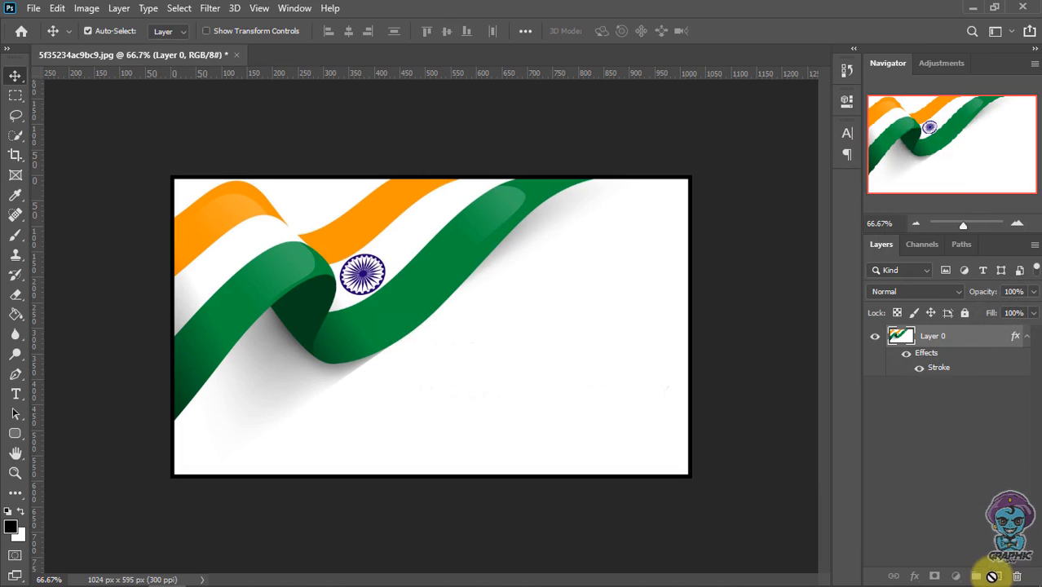
drag(1009, 340, 1017, 573)
mouse_move(1015, 342)
mouse_down()
mouse_move(1027, 538)
mouse_move(1016, 576)
mouse_up()
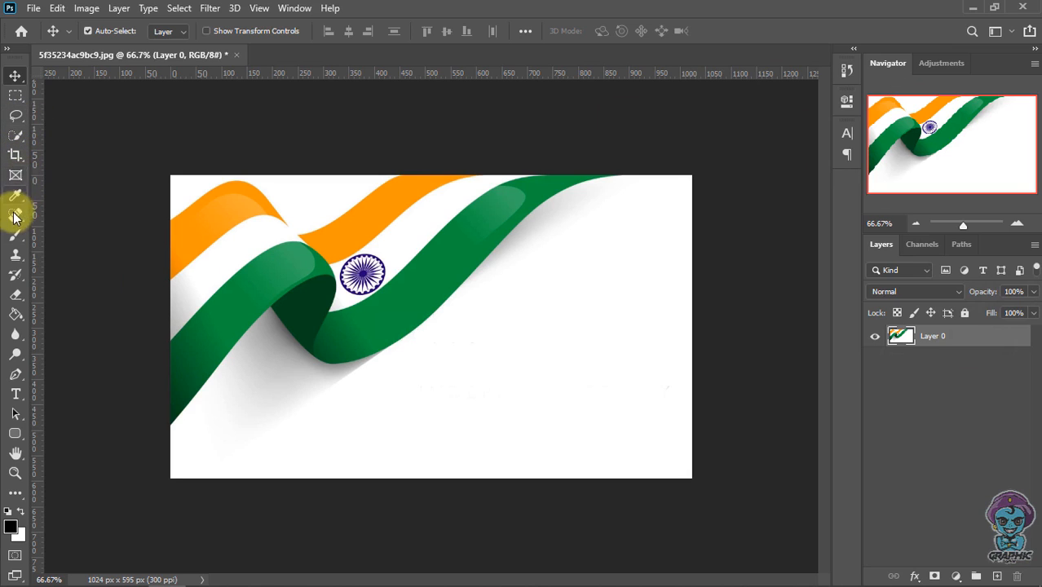
Select the whole flag ribbon with the Quick Selection tool, excluding the white background above the orange band
click(18, 132)
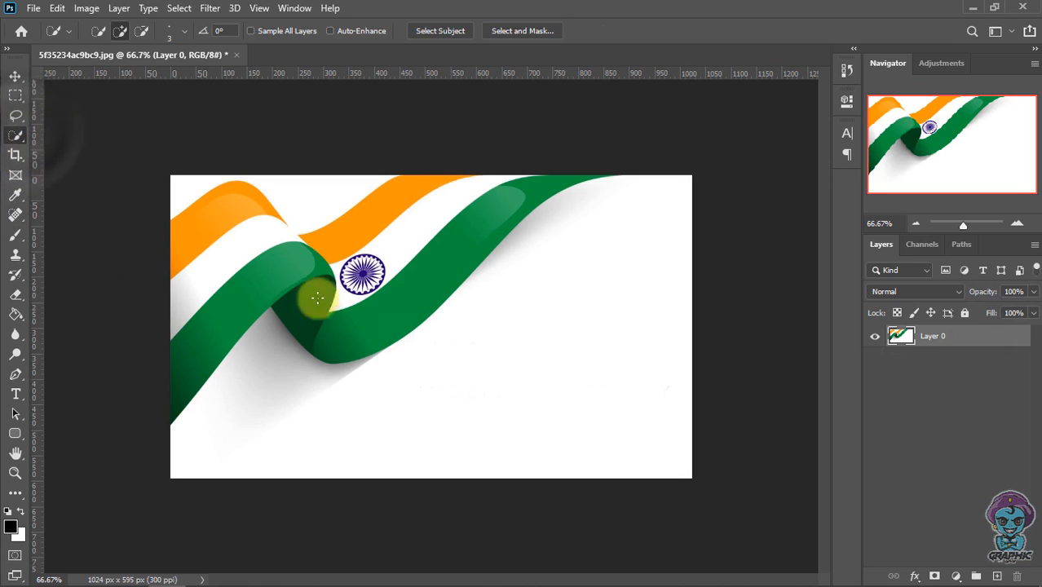
click(235, 295)
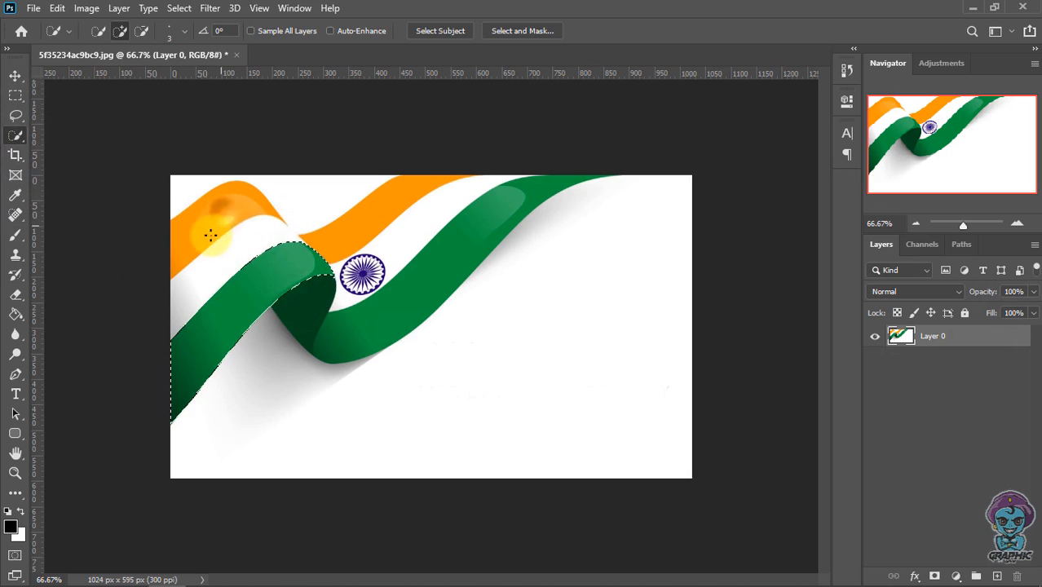
click(214, 233)
click(254, 235)
click(317, 250)
click(360, 300)
mouse_move(308, 307)
mouse_down()
mouse_move(355, 323)
mouse_move(445, 233)
mouse_move(442, 214)
mouse_move(518, 197)
mouse_up()
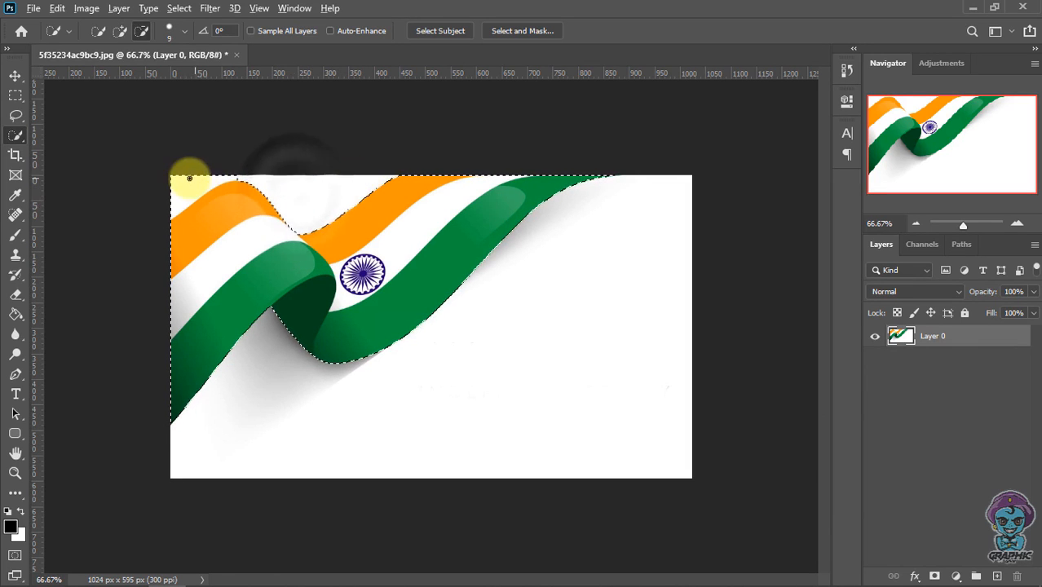
mouse_move(209, 173)
mouse_down()
mouse_move(169, 197)
mouse_move(236, 177)
mouse_up()
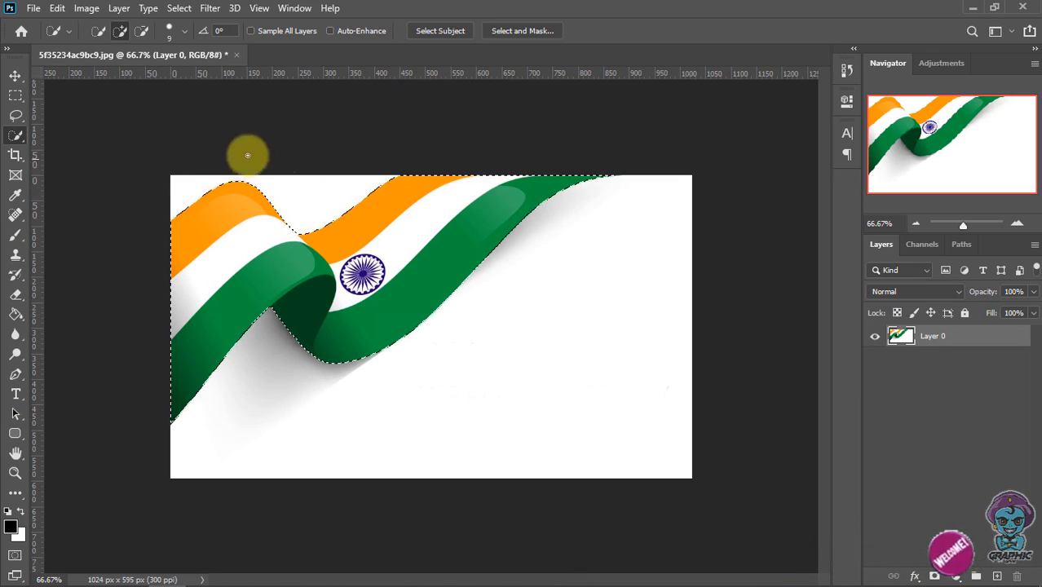
Convert the flag selection into a border selection 8 pixels wide
click(179, 8)
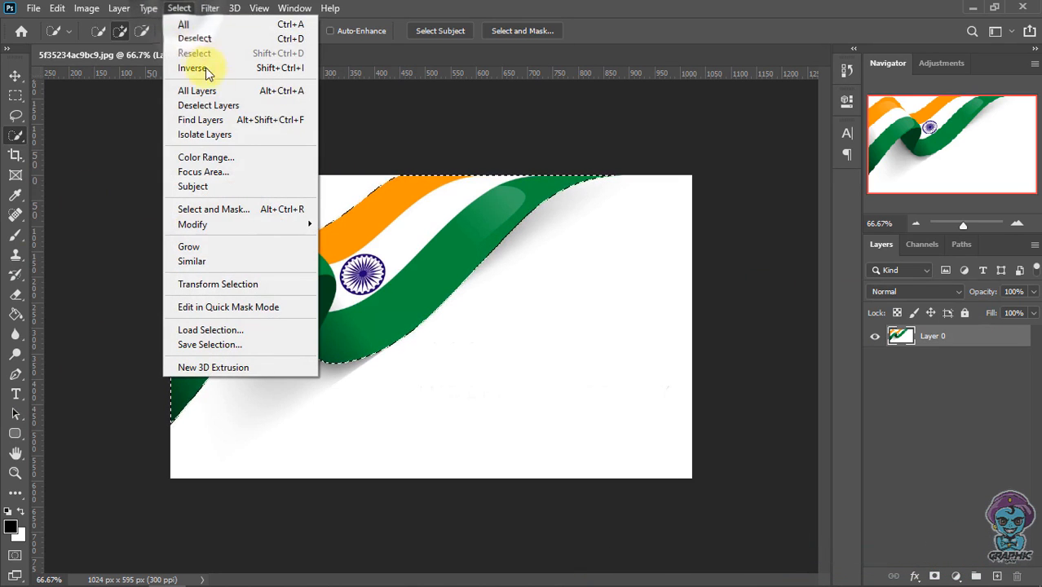
mouse_move(229, 227)
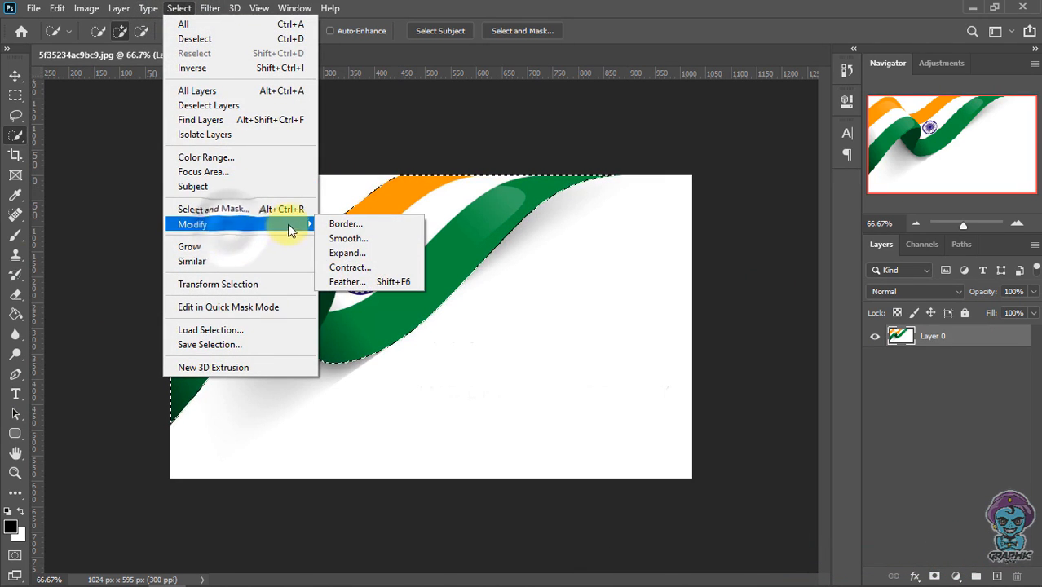
click(342, 224)
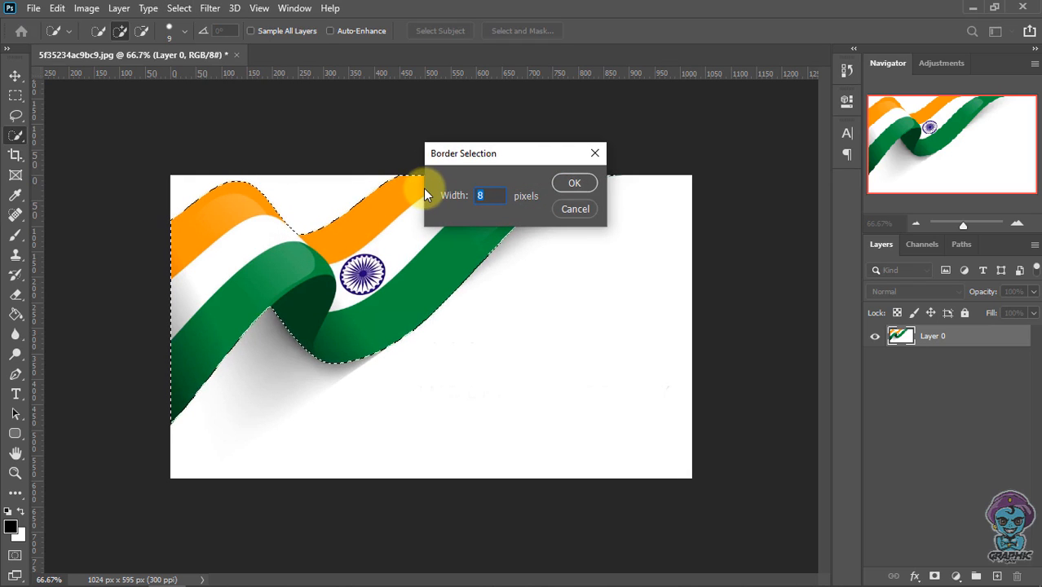
click(575, 182)
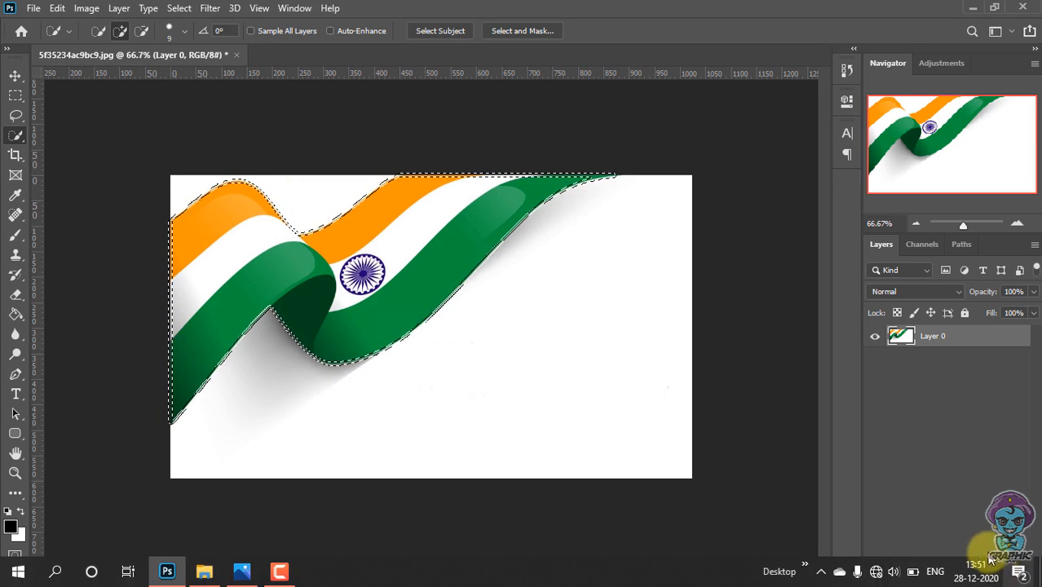
Fill the border selection with the black foreground colour on a new layer and deselect it
click(996, 577)
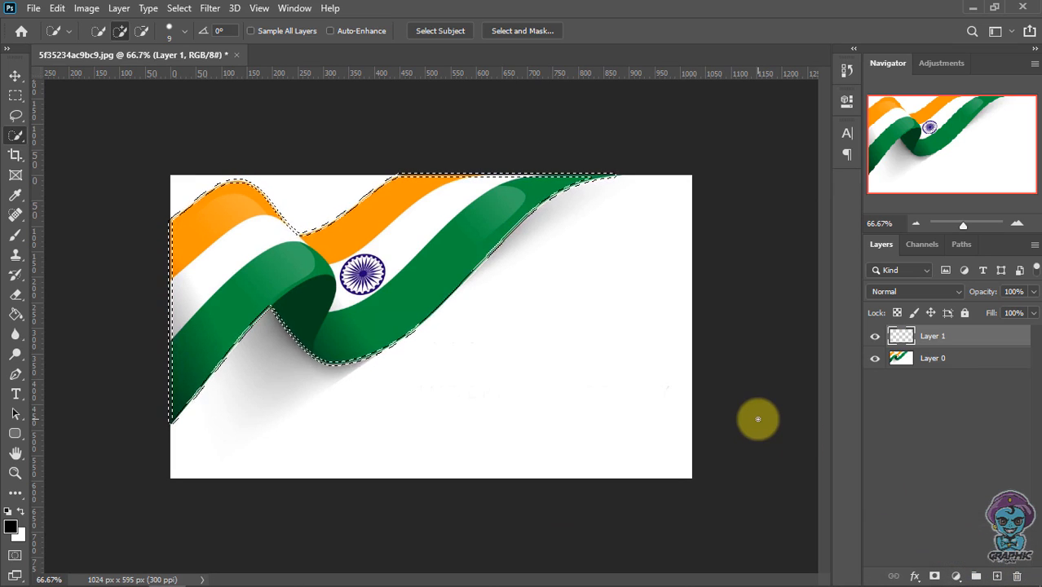
key(alt)
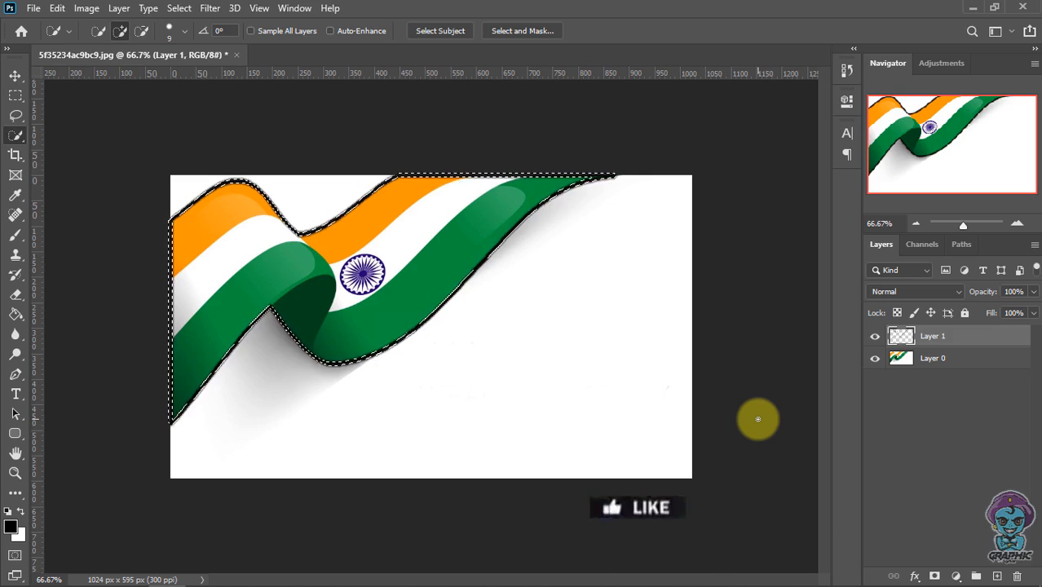
key(ctrl+d)
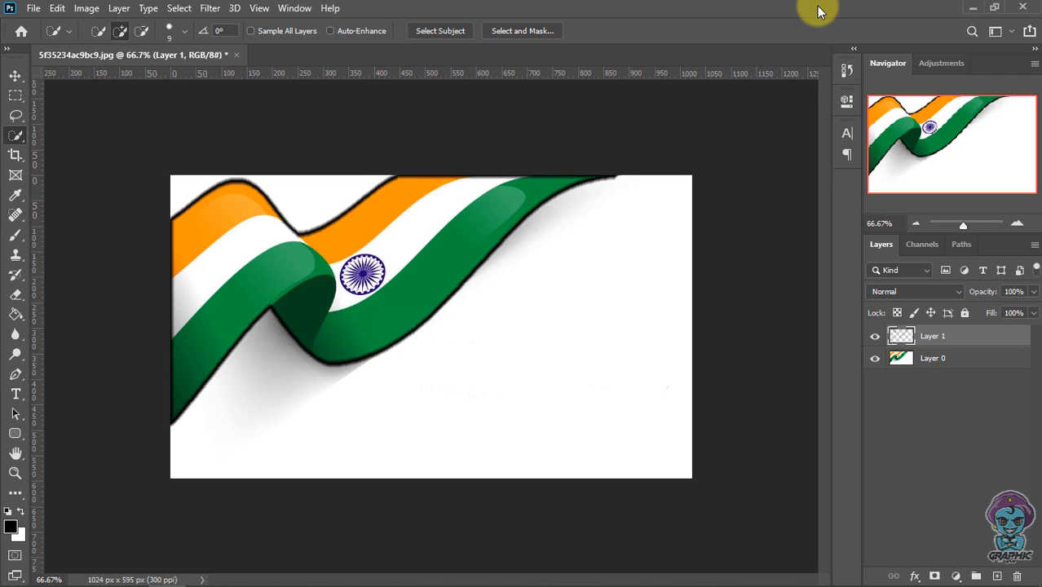
Compare the flag with and without its outline layer, and delete that layer
click(875, 336)
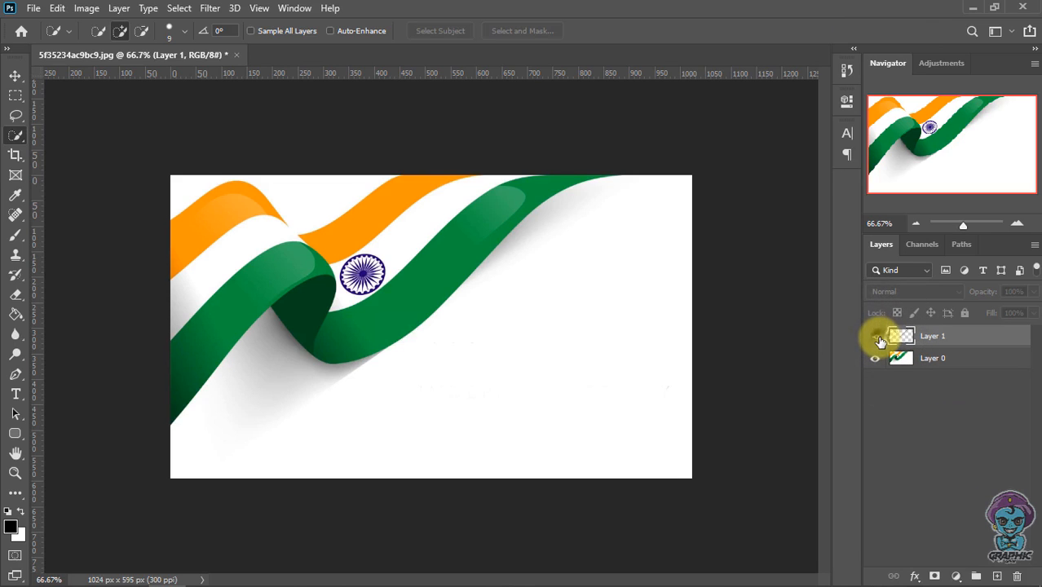
click(875, 336)
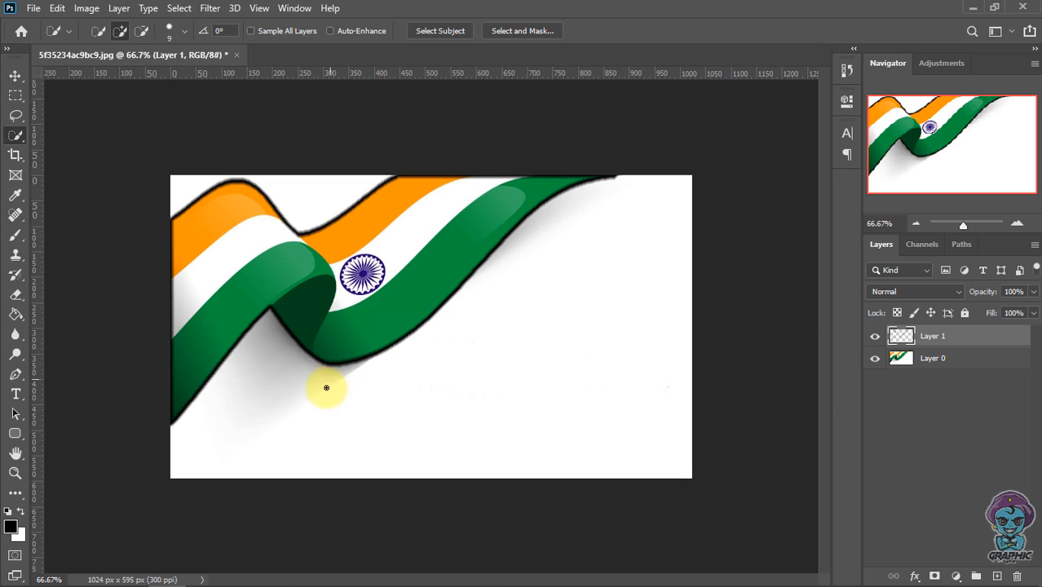
click(874, 335)
key(Delete)
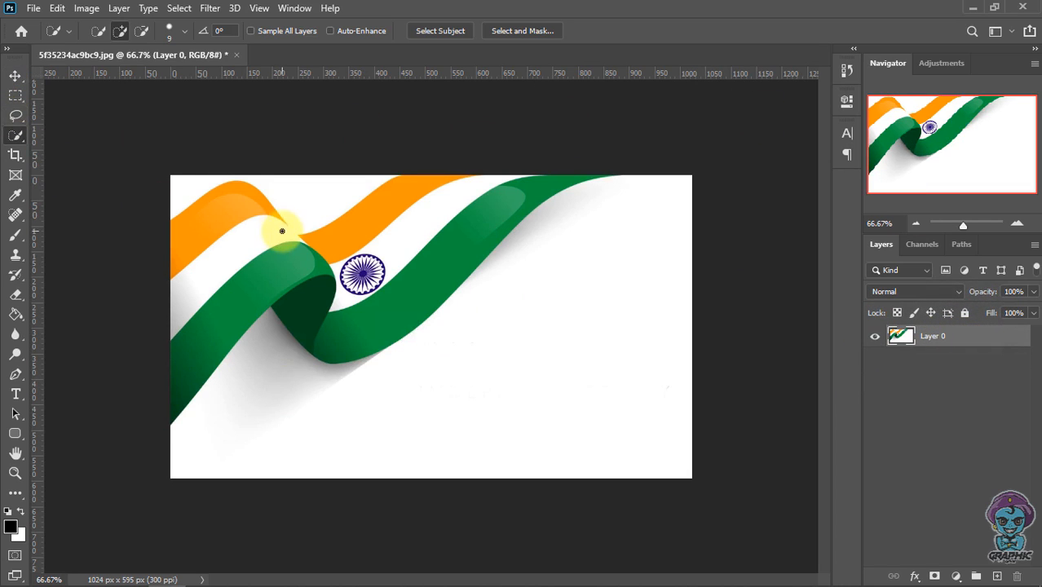
Select the flag ribbon without its white background using Quick Selection and copy it to a new layer
mouse_move(246, 324)
mouse_down()
mouse_move(220, 423)
mouse_move(212, 386)
mouse_move(243, 376)
mouse_move(152, 395)
mouse_up()
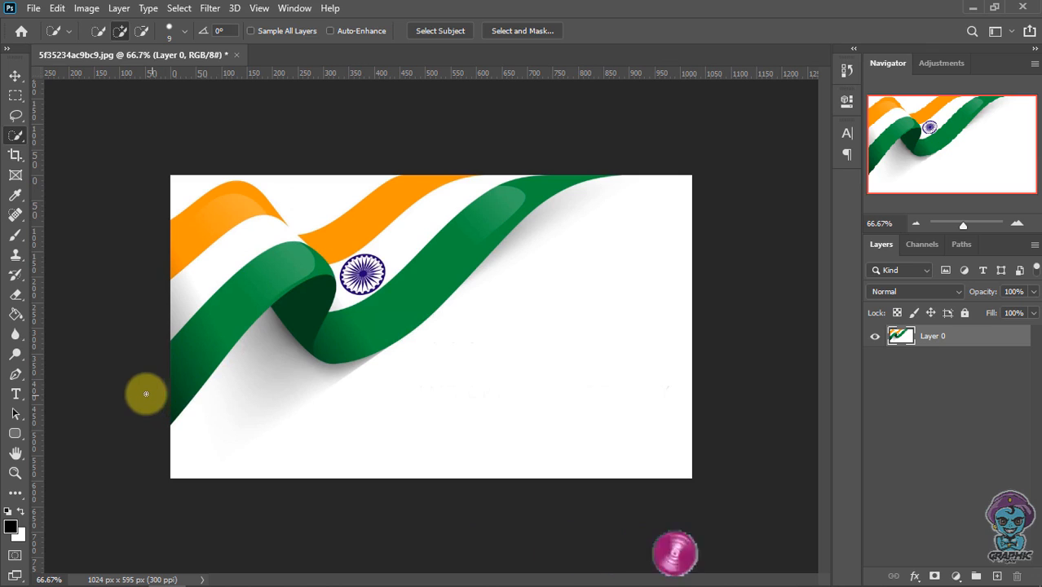
mouse_move(207, 324)
mouse_down()
mouse_move(284, 257)
mouse_move(274, 233)
mouse_move(184, 252)
mouse_move(235, 218)
mouse_move(322, 242)
mouse_move(326, 256)
mouse_move(311, 252)
mouse_move(372, 234)
mouse_move(392, 280)
mouse_move(420, 225)
mouse_move(343, 327)
mouse_move(414, 233)
mouse_move(358, 307)
mouse_move(355, 290)
mouse_move(335, 289)
mouse_move(371, 284)
mouse_up()
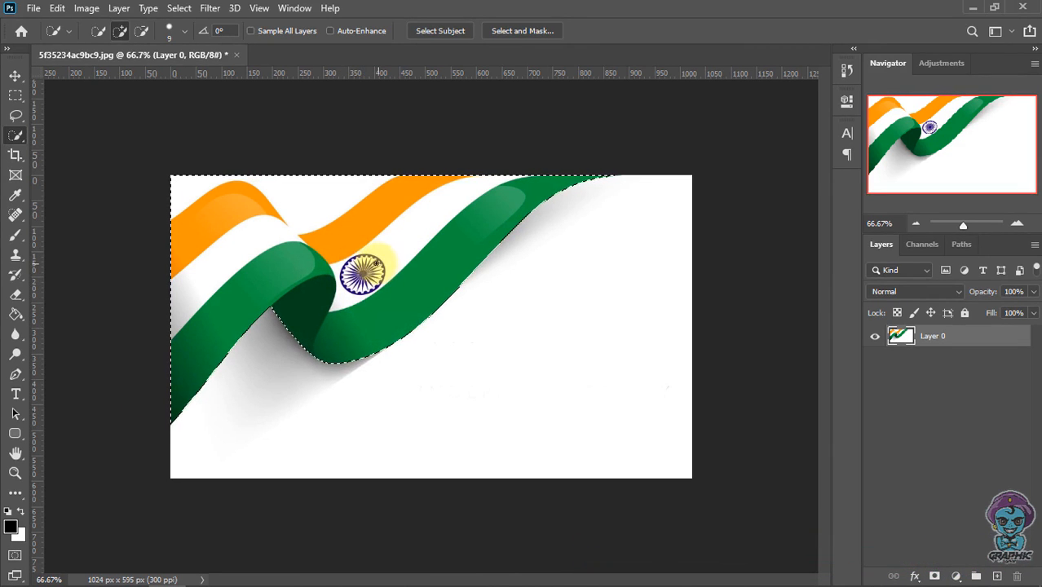
key(bracketright)
mouse_move(235, 221)
mouse_down()
mouse_move(318, 202)
mouse_move(158, 169)
mouse_up()
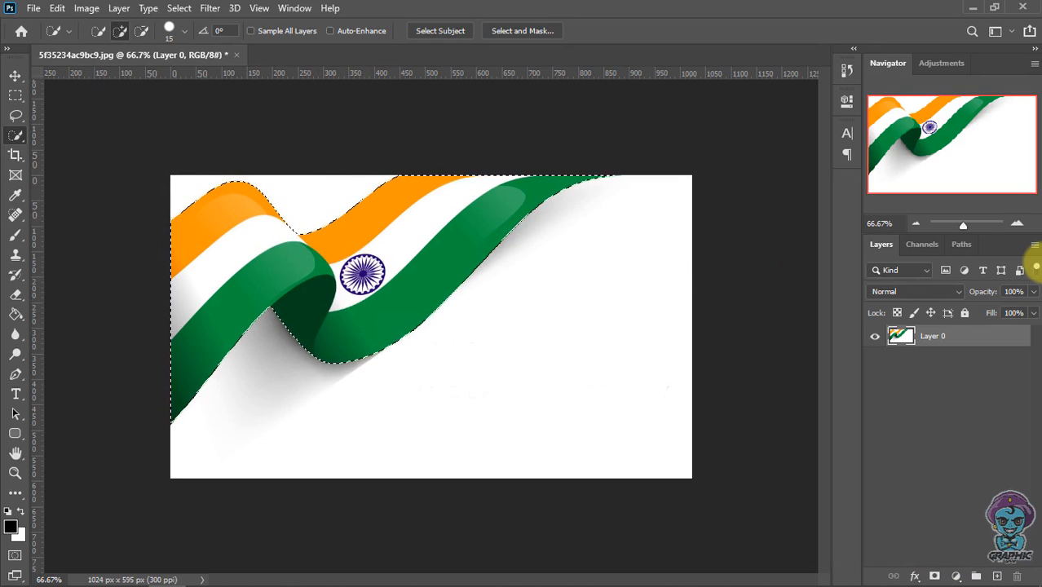
key(ctrl+j)
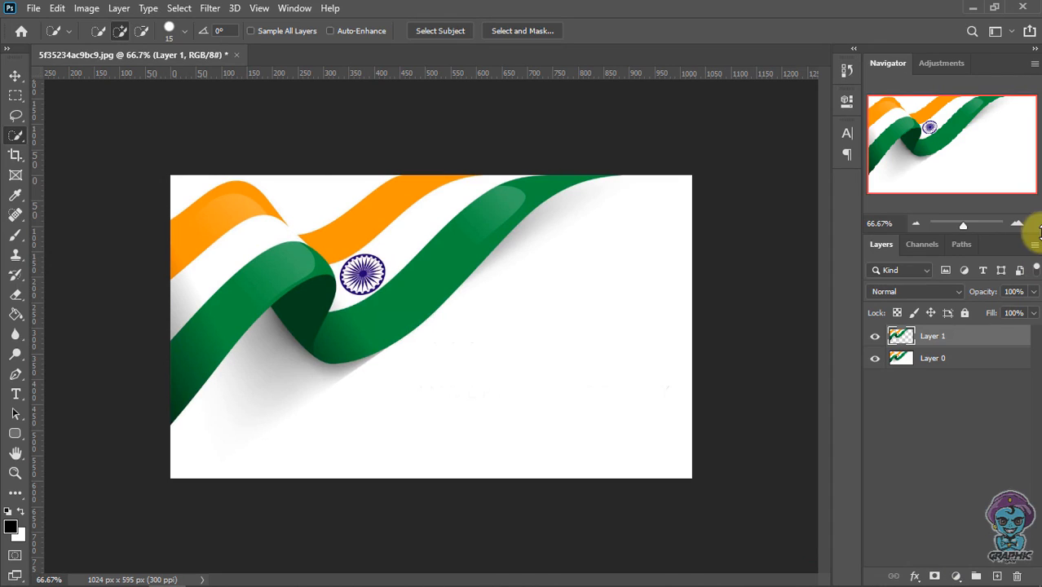
Hide the original image layer and examine the cut-out flag's lower green edge up close
click(875, 359)
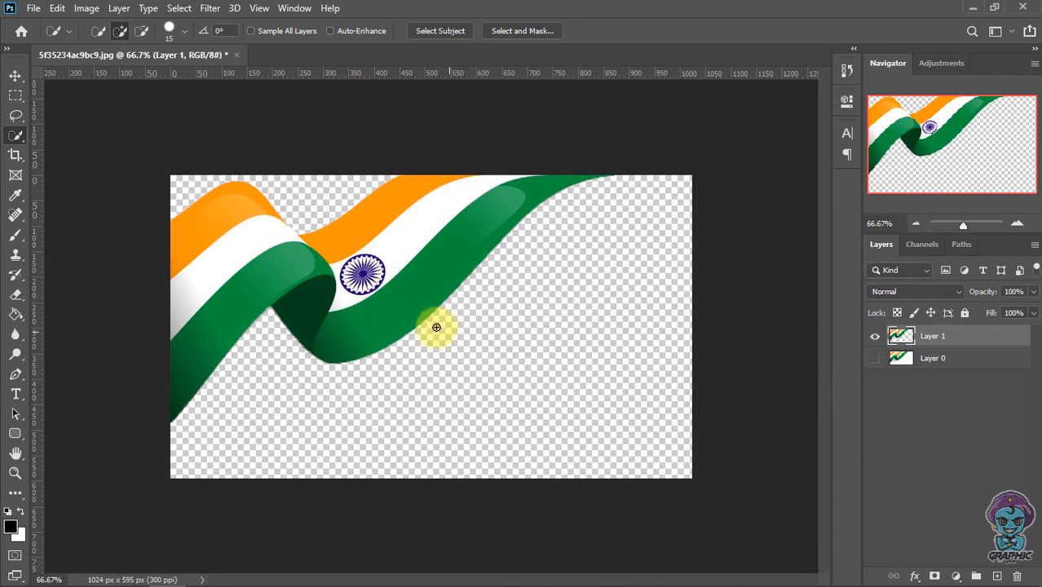
key(z)
drag(435, 267, 504, 336)
click(504, 336)
click(504, 336)
scroll(233, 430, down, 3)
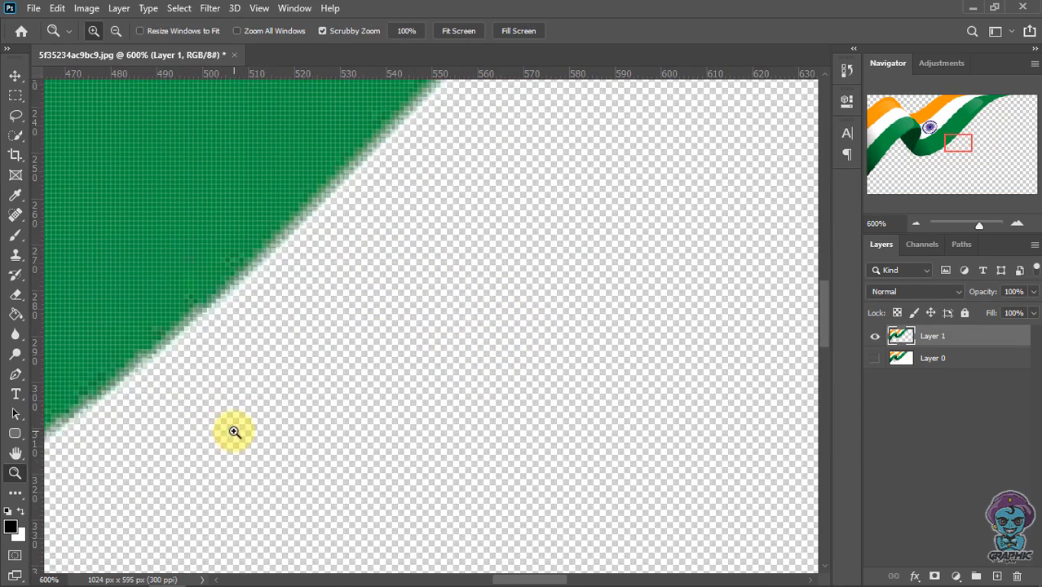
scroll(200, 384, up, 1)
scroll(146, 374, up, 1)
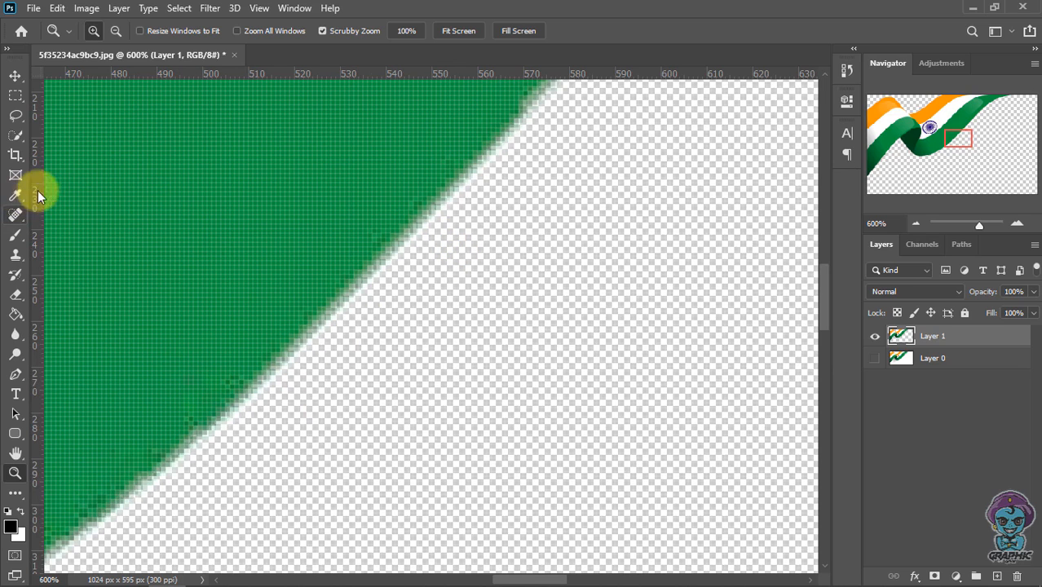
click(461, 31)
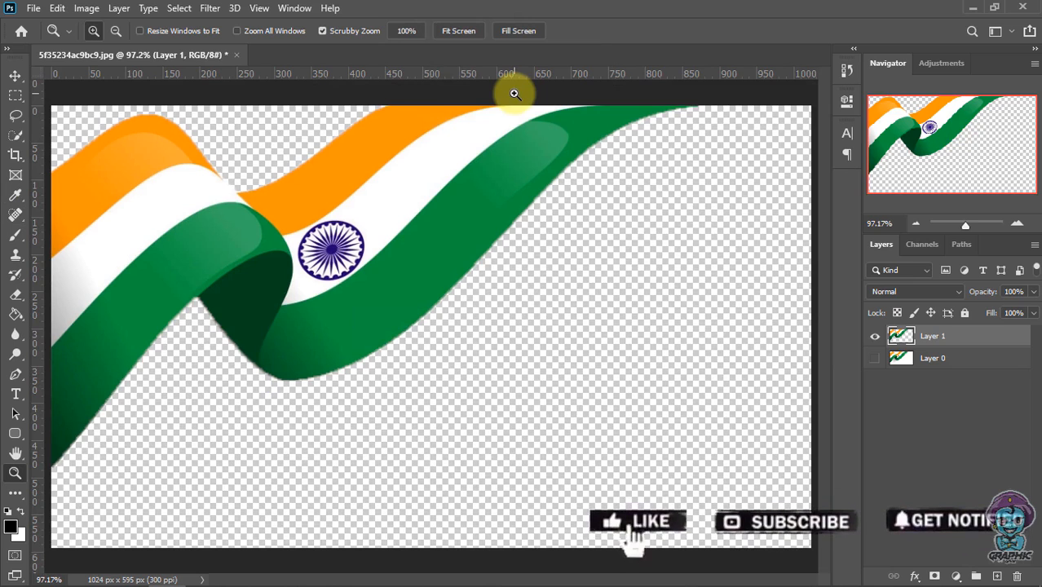
Select the lower green band of the cut-out flag with the Quick Selection tool
click(16, 133)
mouse_move(310, 361)
mouse_down()
mouse_move(366, 331)
mouse_move(342, 344)
mouse_move(408, 333)
mouse_up()
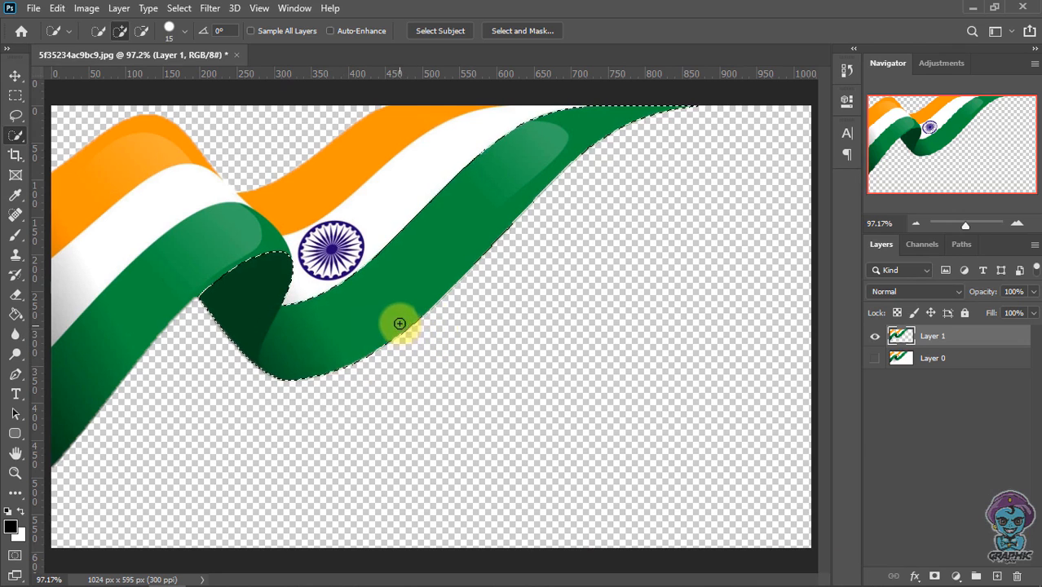
Show the original image layer again, clear the selection and delete the cut-out flag layer
click(875, 358)
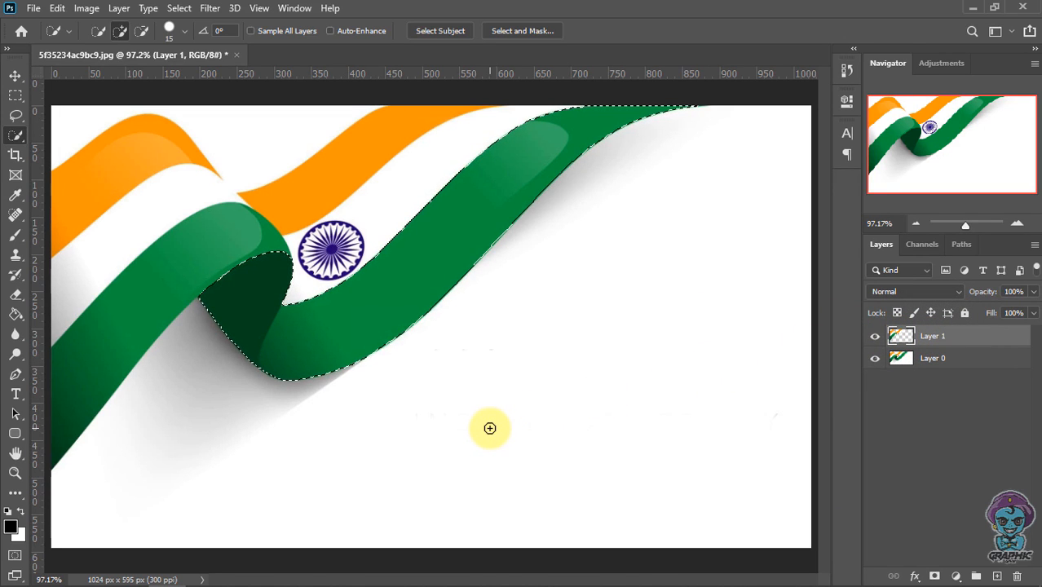
key(ctrl+d)
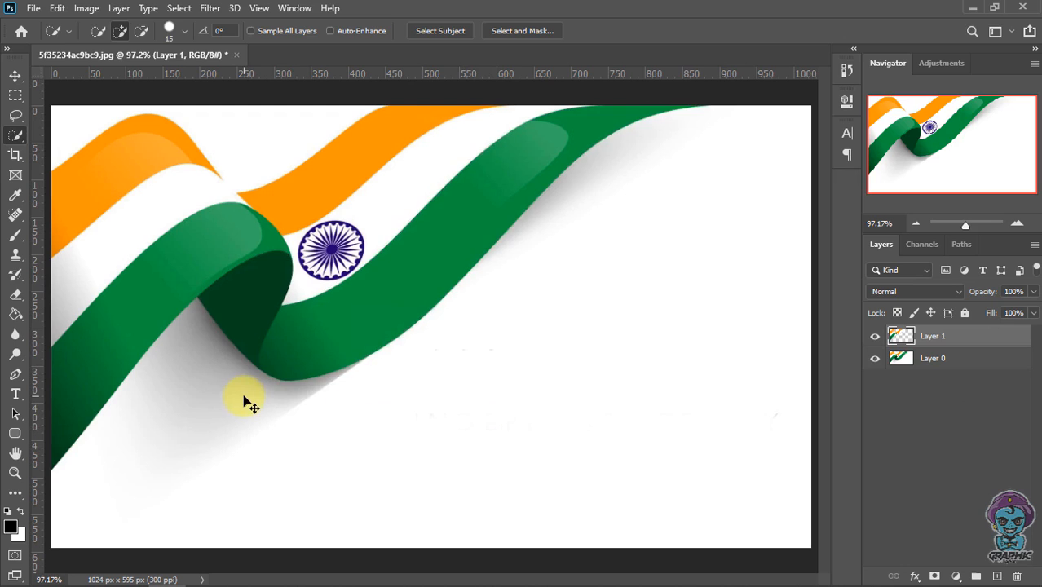
key(Delete)
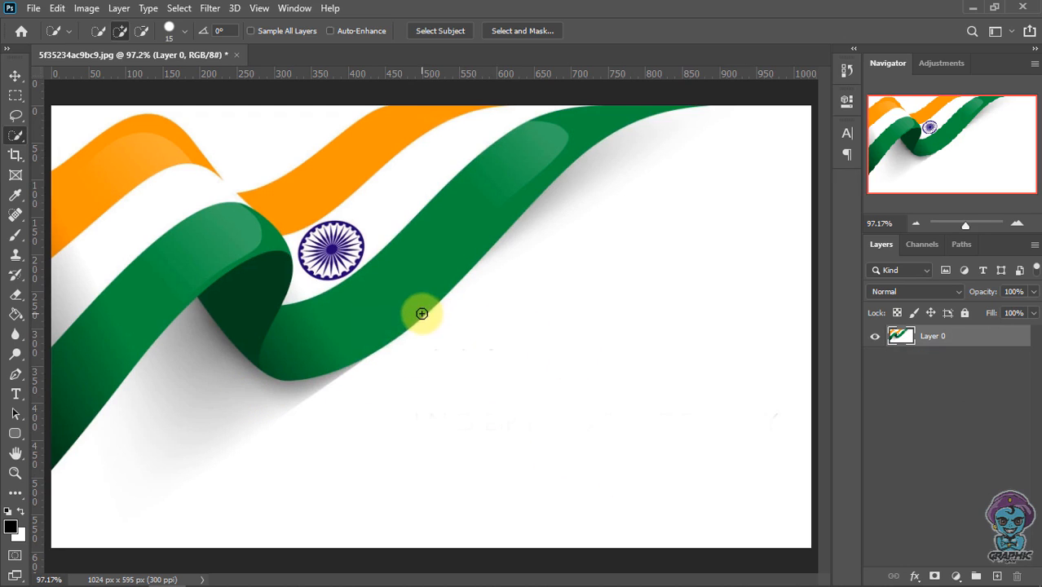
Select the lower green band plus a patch of the white background below it, and copy both to a new layer
mouse_move(428, 314)
mouse_down()
mouse_move(491, 298)
mouse_move(475, 251)
mouse_move(502, 412)
mouse_up()
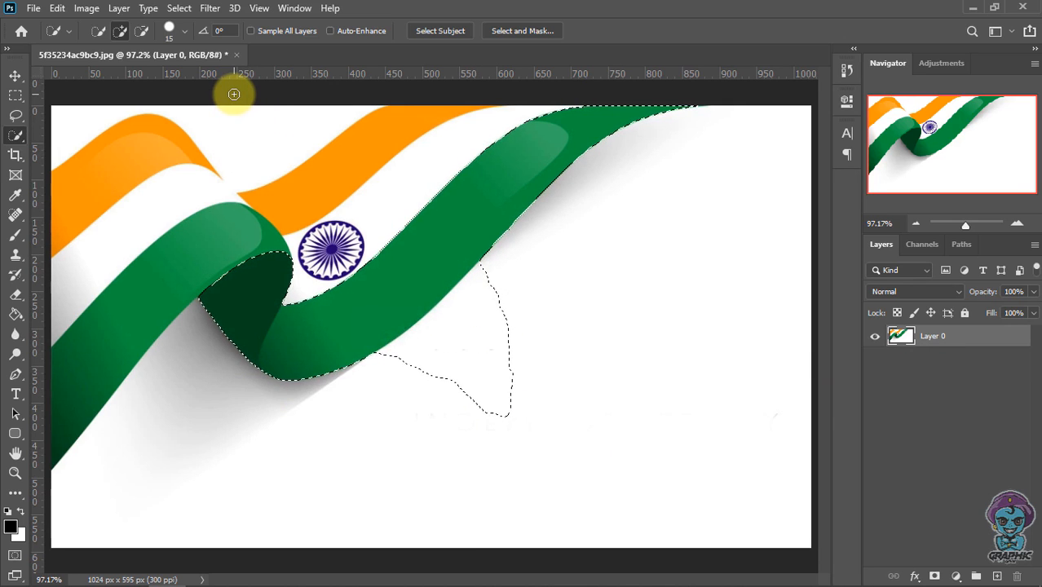
key(ctrl+j)
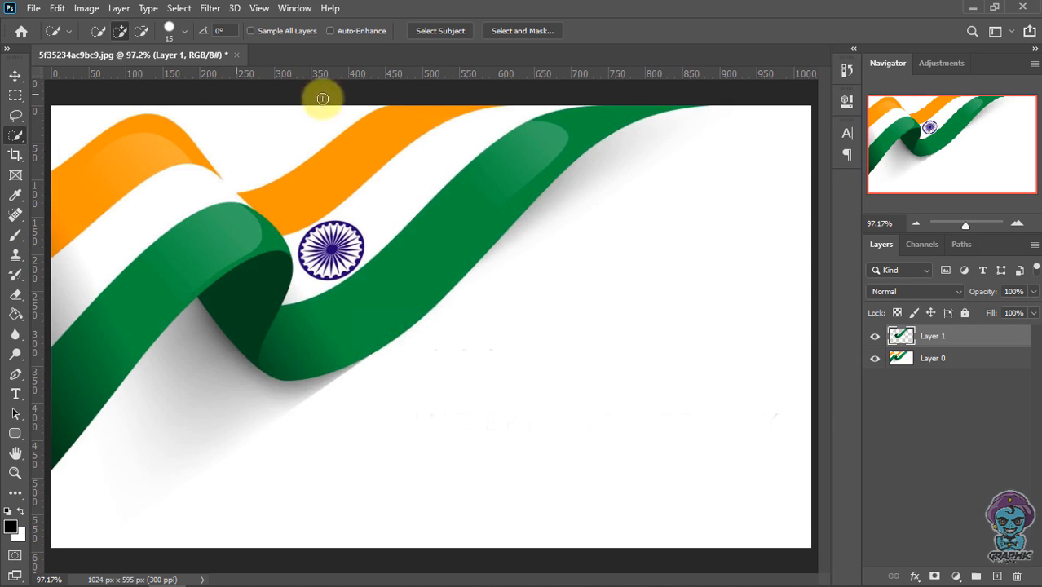
Hide the original image layer and examine the edge between the copied green band and the white patch
click(877, 362)
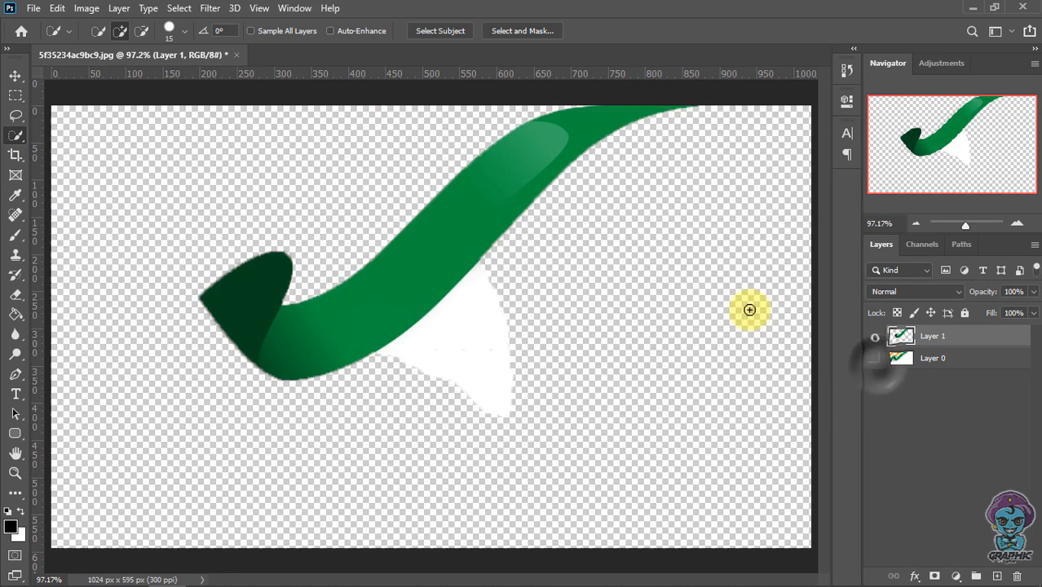
key(z)
click(520, 325)
click(516, 330)
click(486, 342)
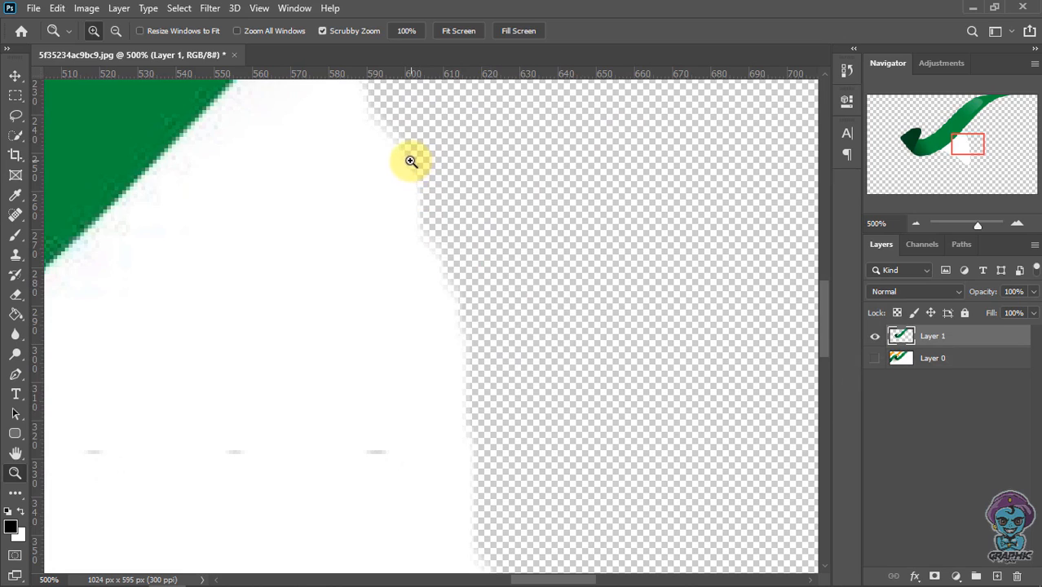
scroll(411, 161, up, 6)
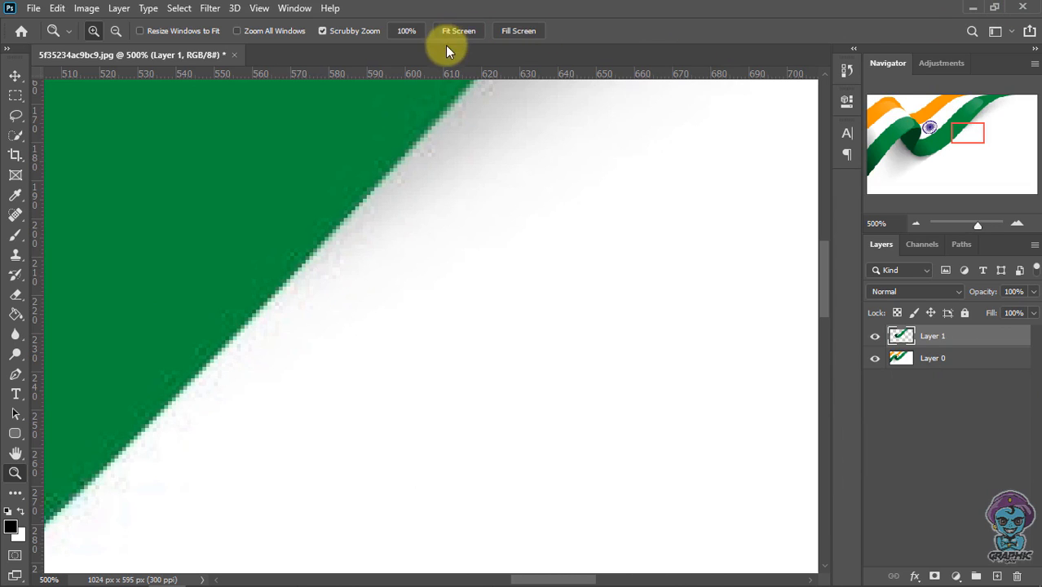
Select the copied green band with its white patch using Quick Selection, and smooth the selection with a 6-pixel sample radius
click(447, 31)
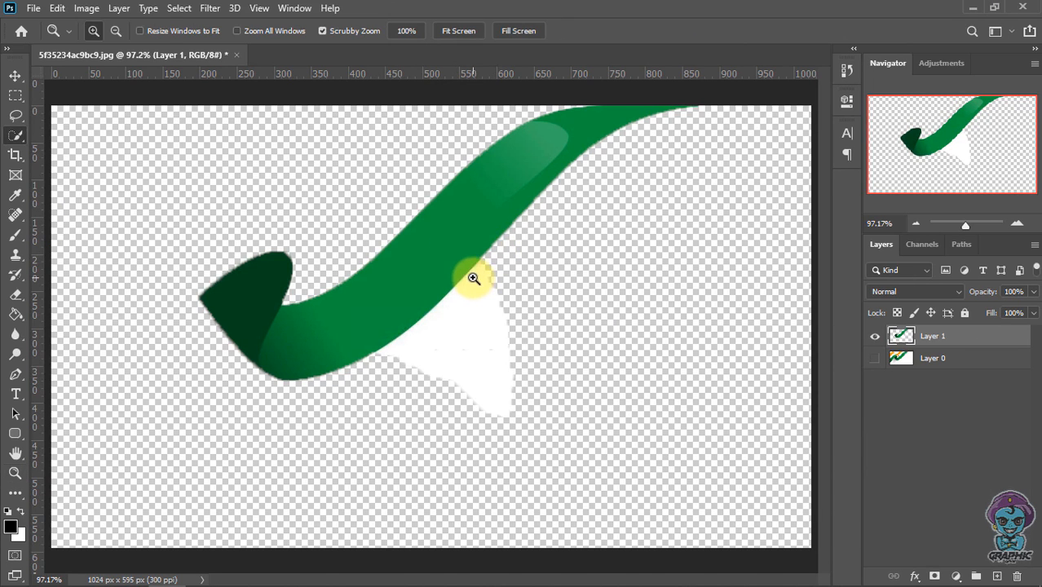
mouse_move(417, 311)
mouse_down()
mouse_move(420, 275)
mouse_move(466, 243)
mouse_move(508, 233)
mouse_move(481, 246)
mouse_move(473, 487)
mouse_move(692, 449)
mouse_move(690, 296)
mouse_move(538, 204)
mouse_up()
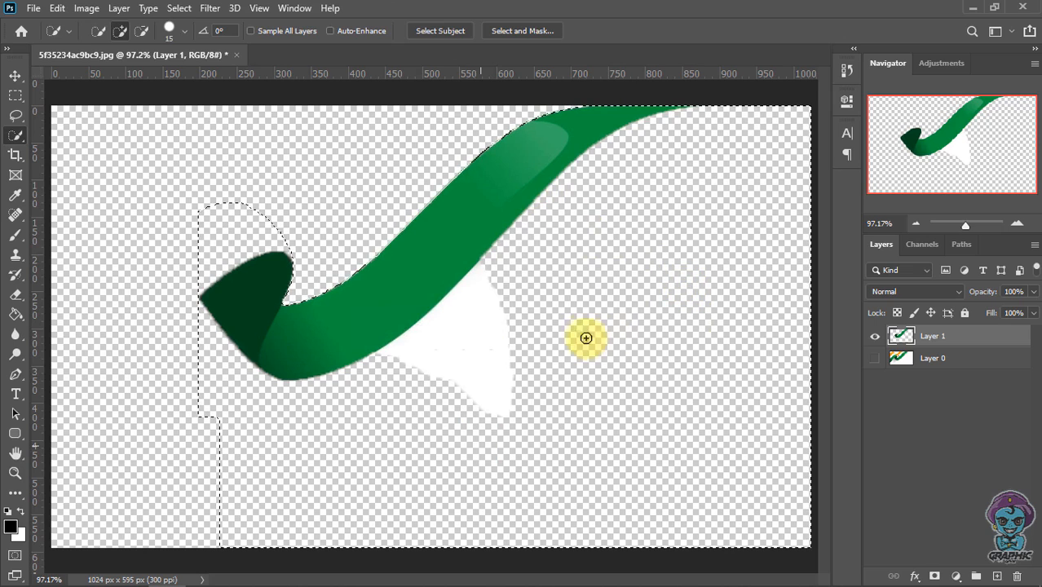
click(185, 10)
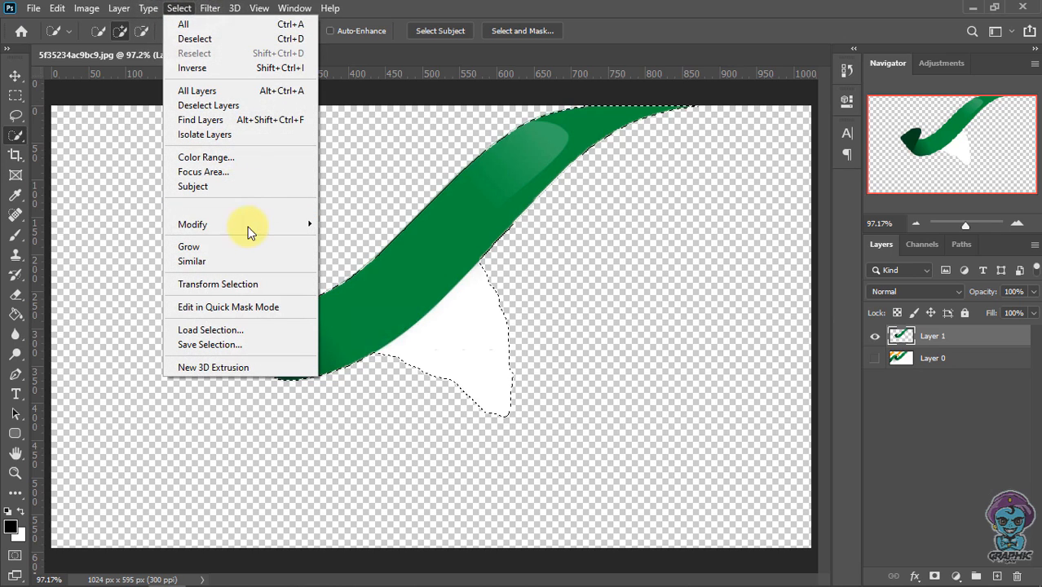
mouse_move(245, 224)
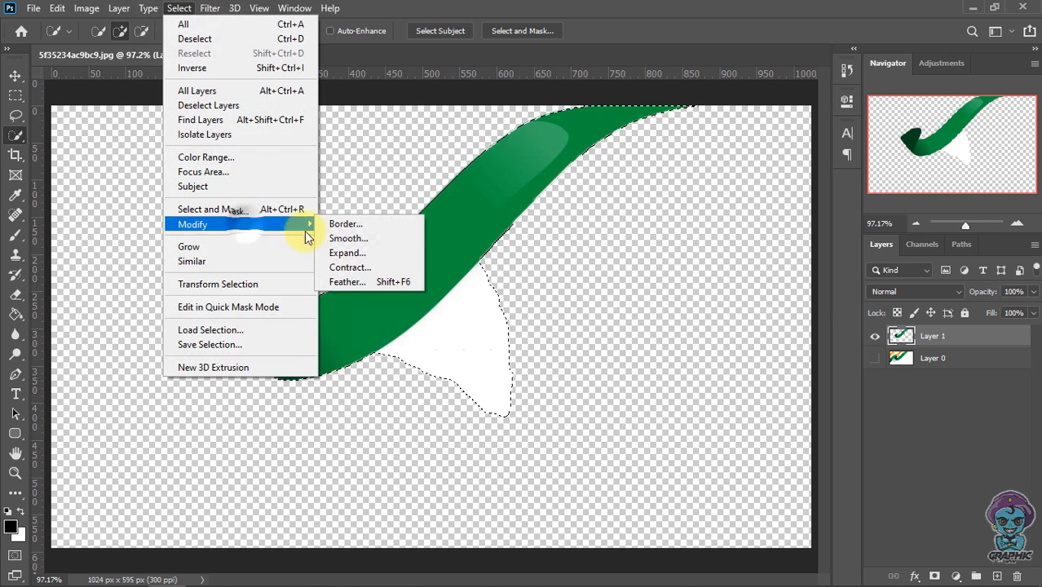
click(396, 233)
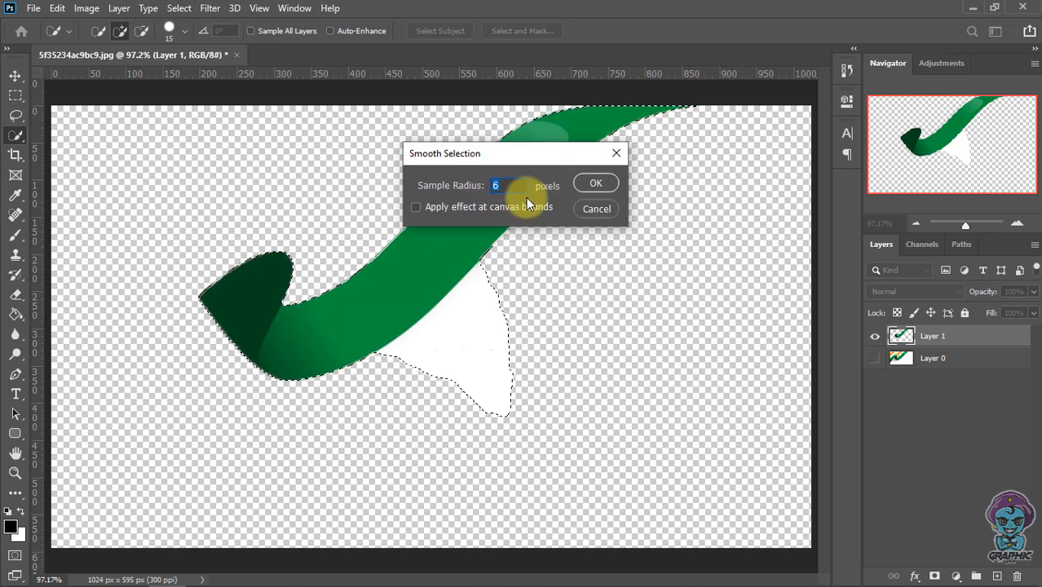
text(6)
click(596, 183)
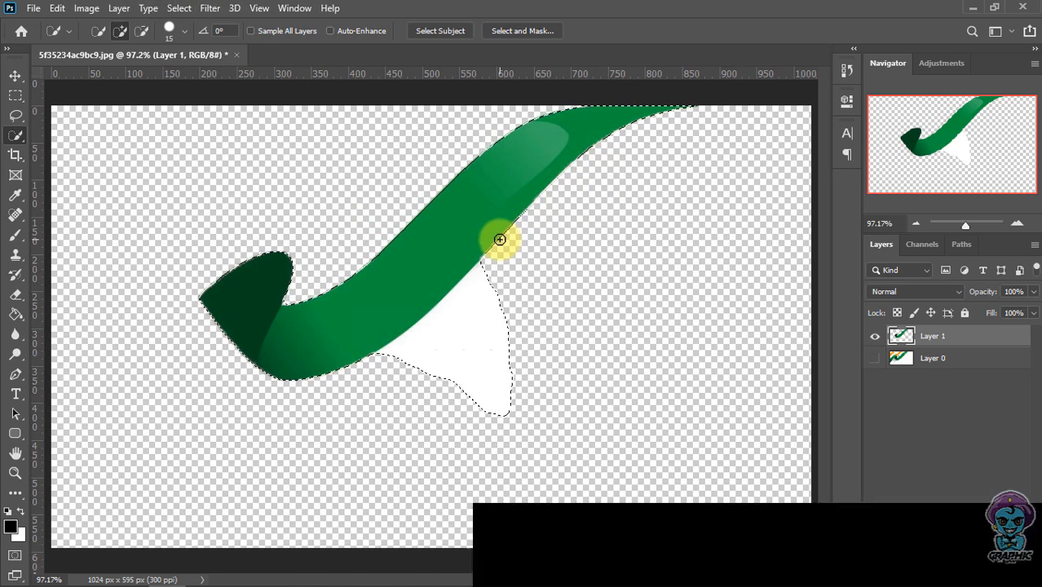
right_click(235, 163)
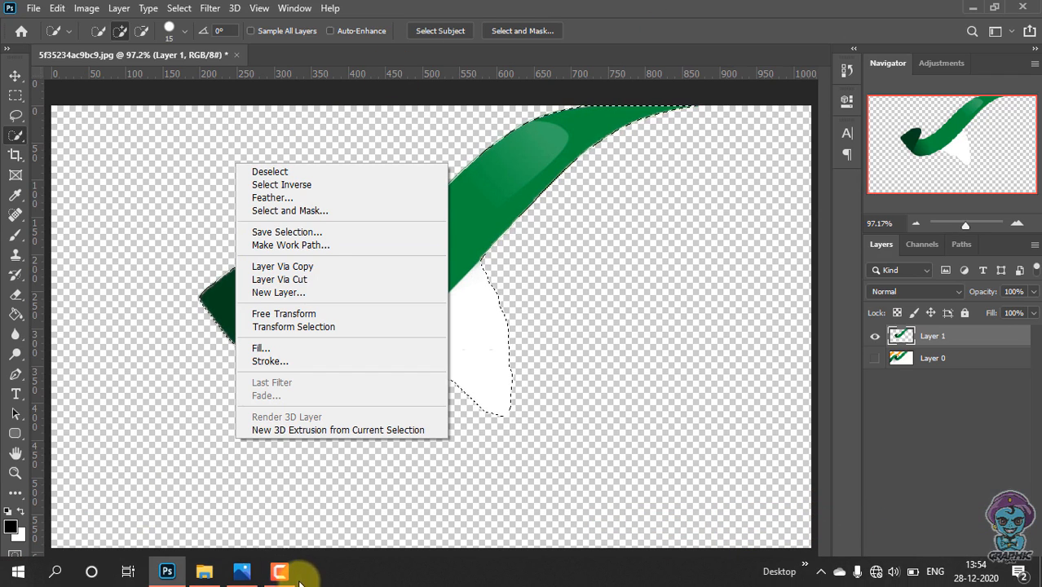
click(298, 577)
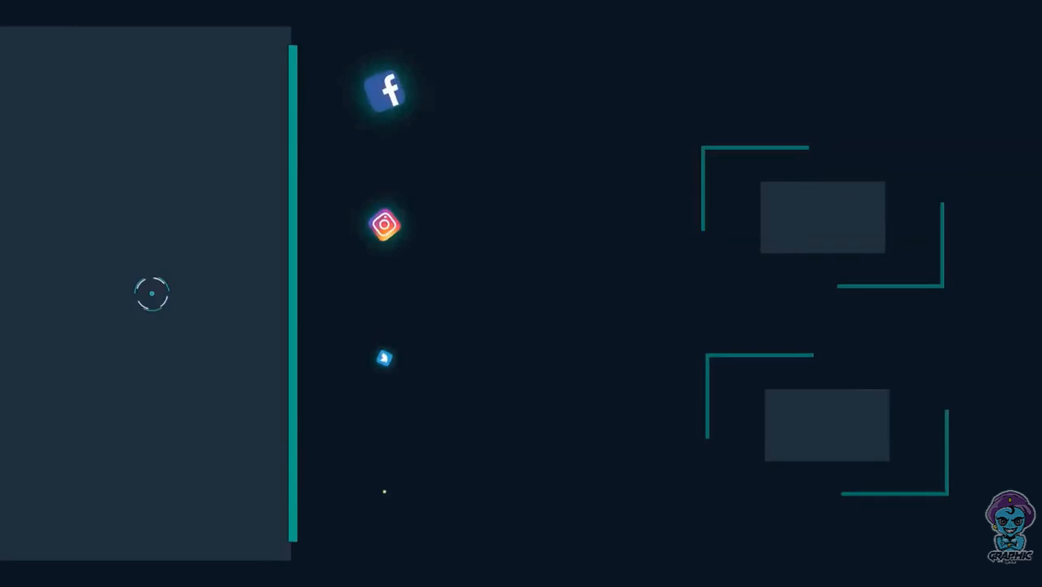